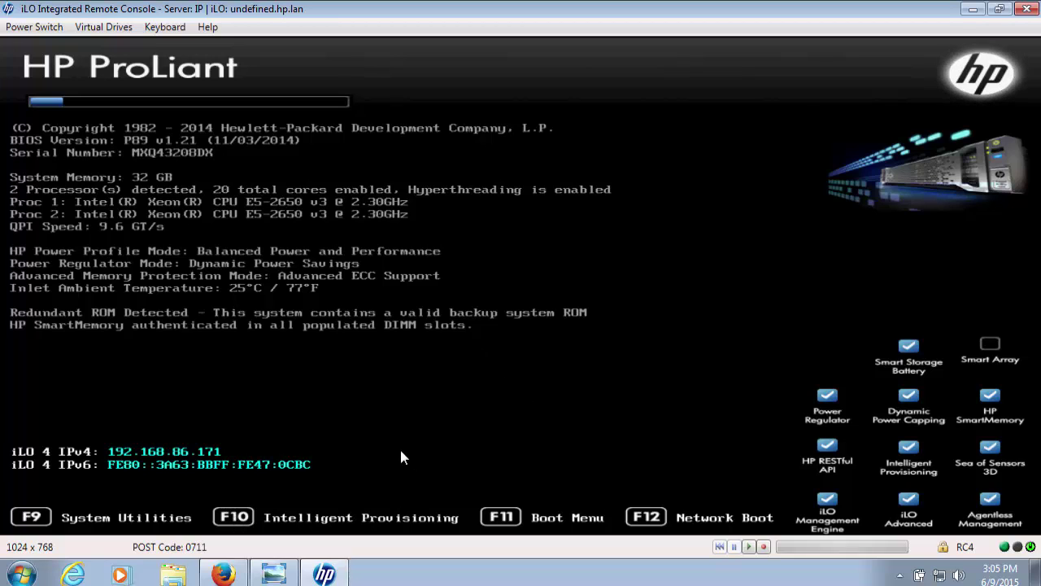
# Step: Boot the server with F10, continue past the array warning, and launch HP Intelligent Provisioning
pyautogui.press('F10')
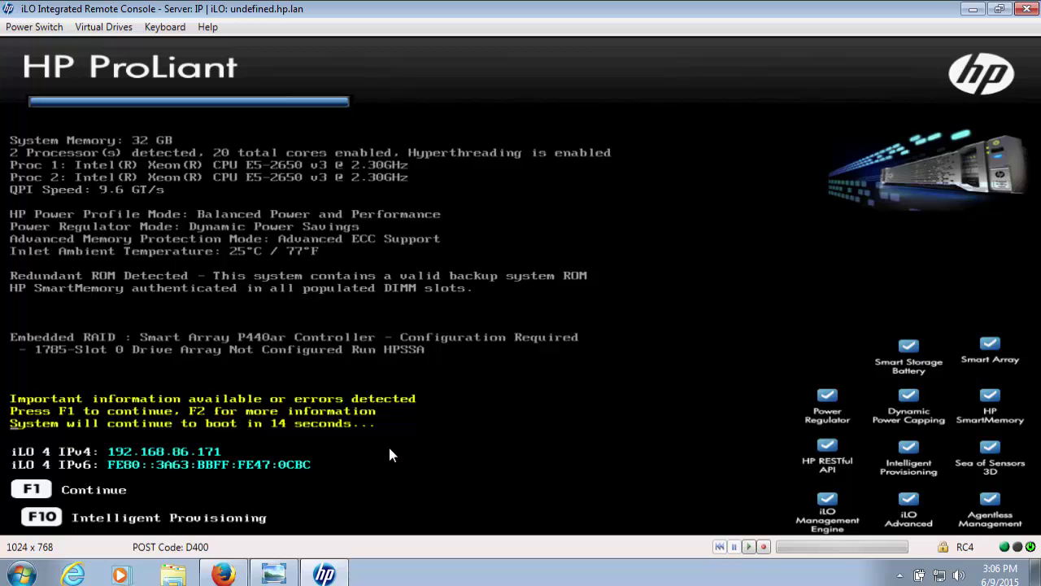
pyautogui.press('F1')
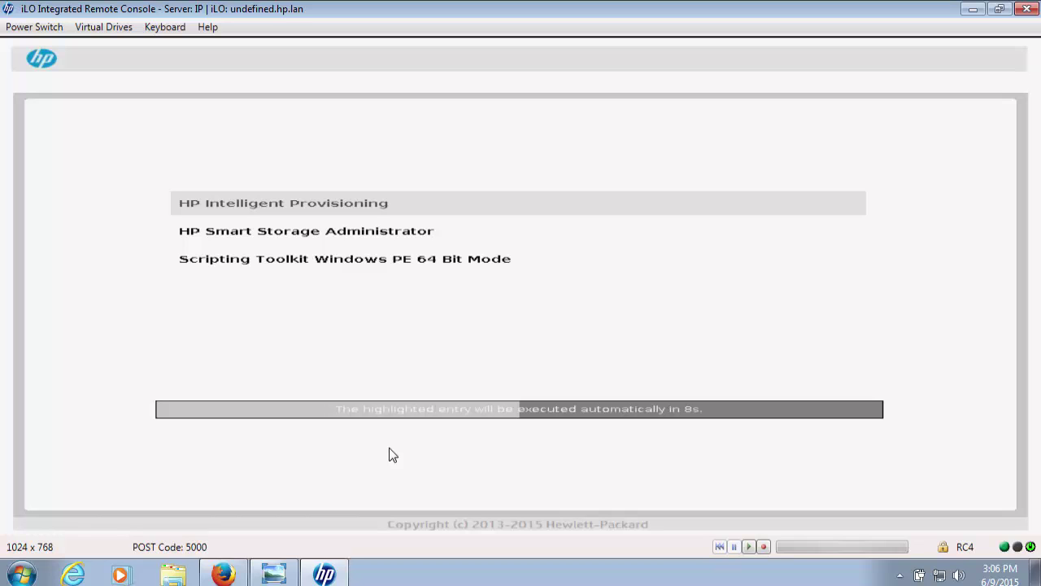
pyautogui.press('Return')
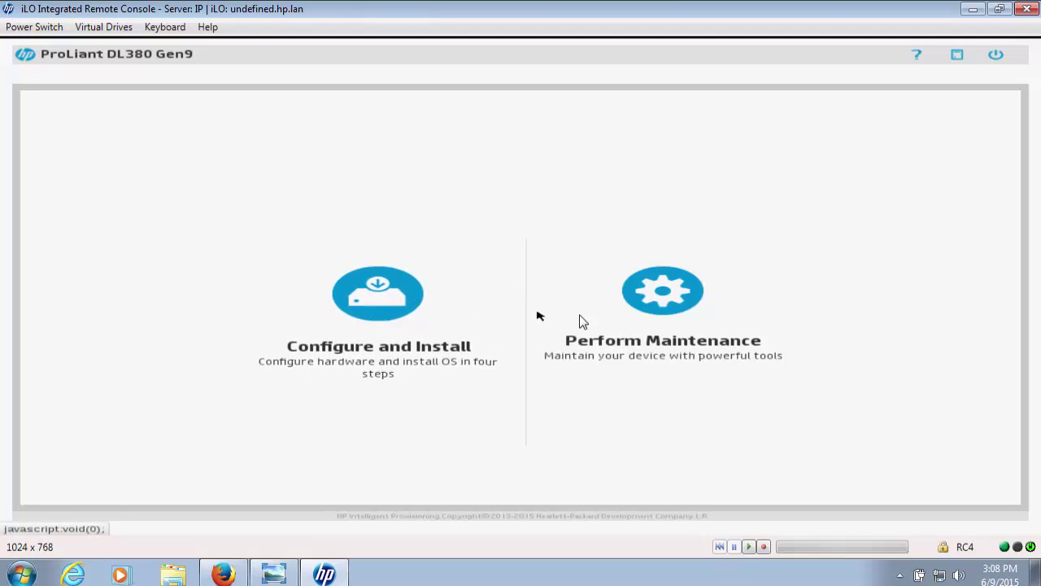
pyautogui.click(642, 314)
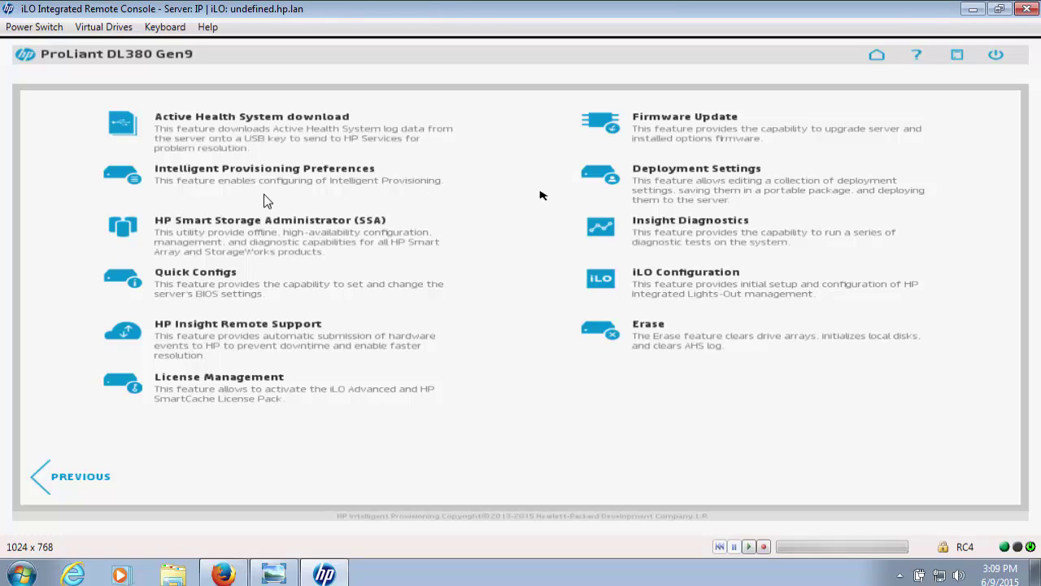
pyautogui.click(45, 480)
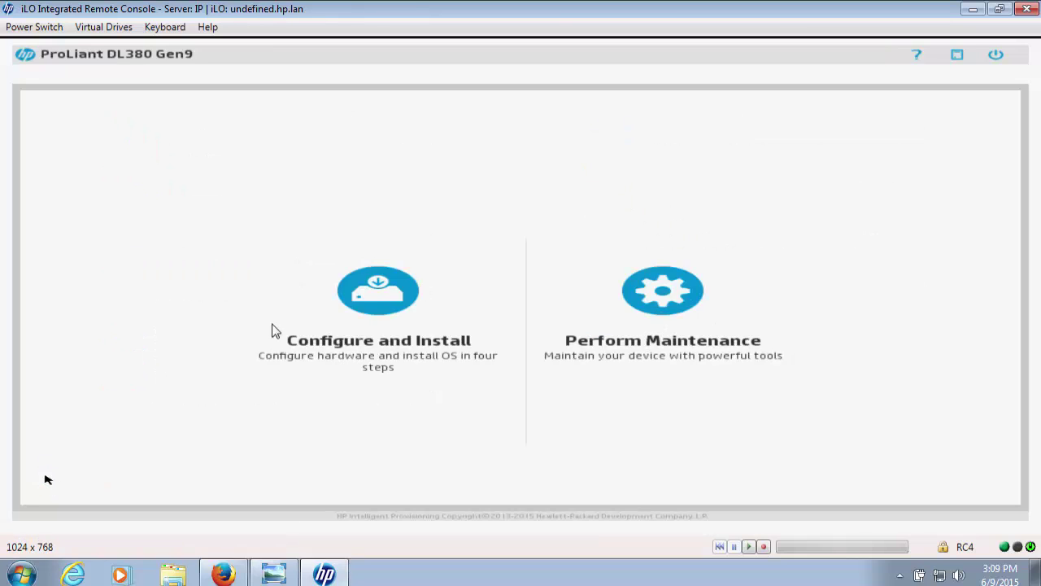
# Step: Start Configure and Install and set System Software Update to Skip Update
pyautogui.click(387, 312)
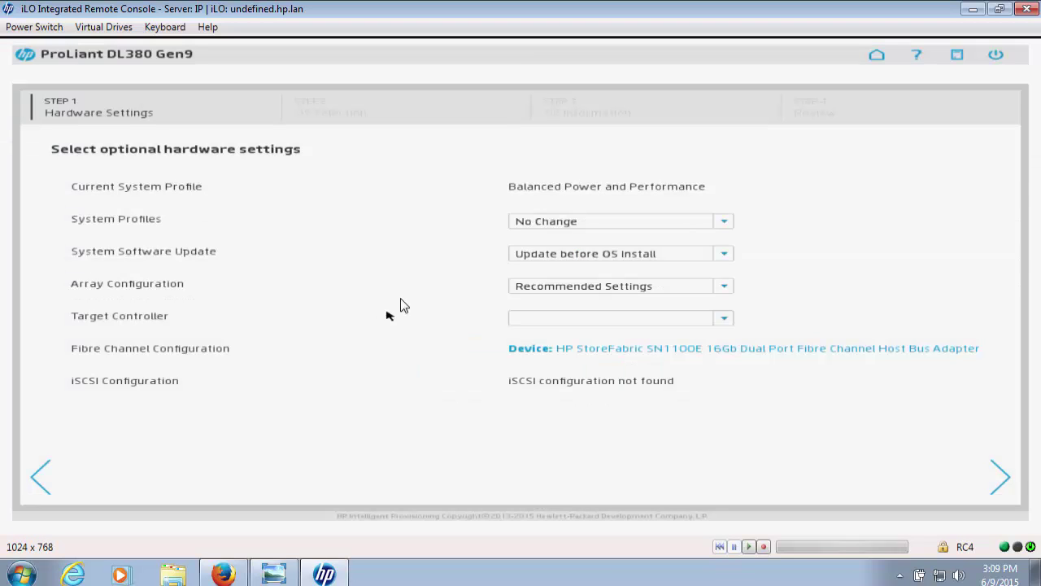
pyautogui.click(674, 259)
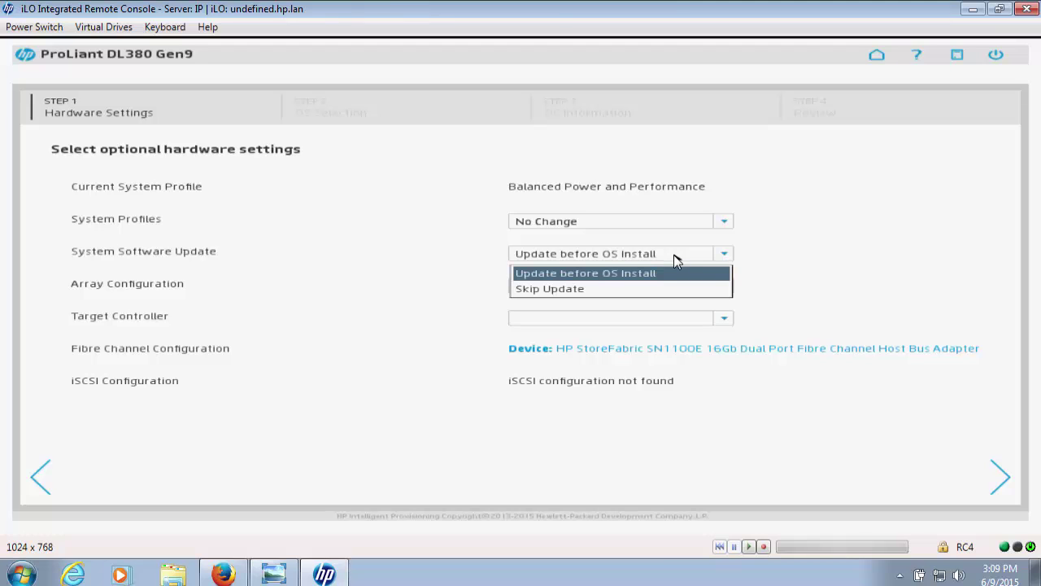
pyautogui.click(580, 290)
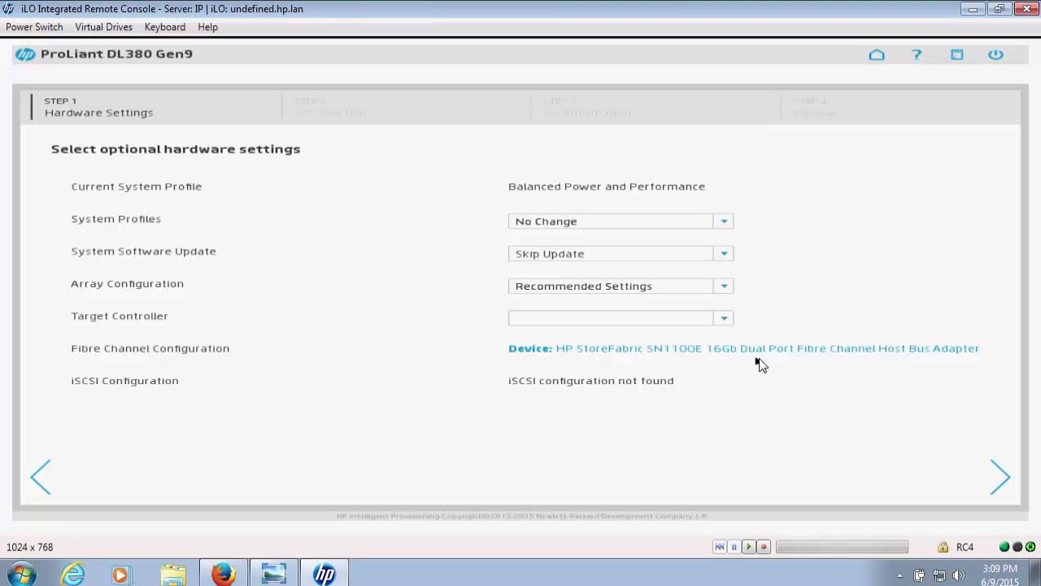
pyautogui.click(1002, 483)
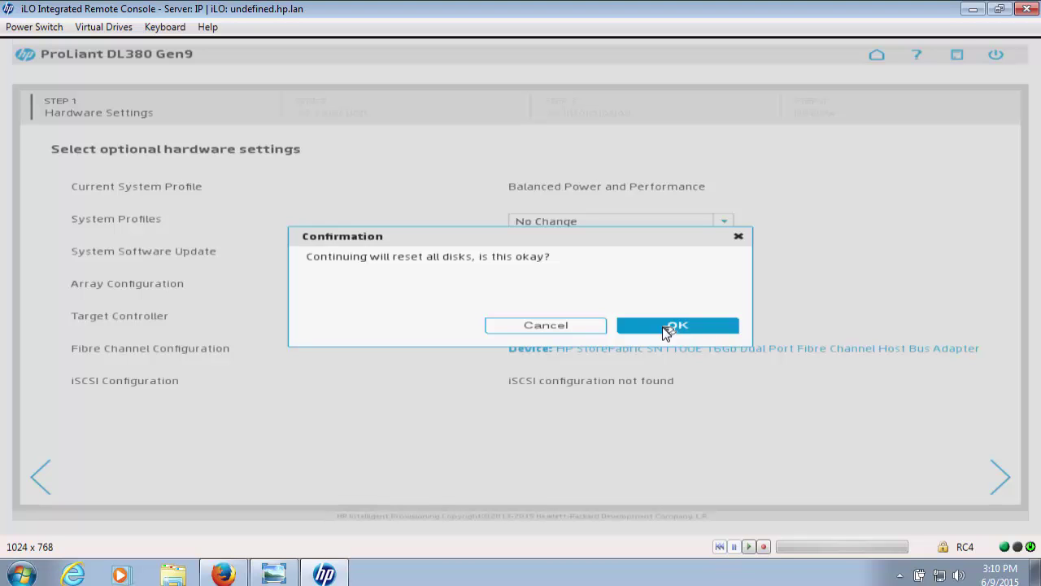
# Step: Confirm resetting all disks and choose a Customized Microsoft Windows installation
pyautogui.click(662, 326)
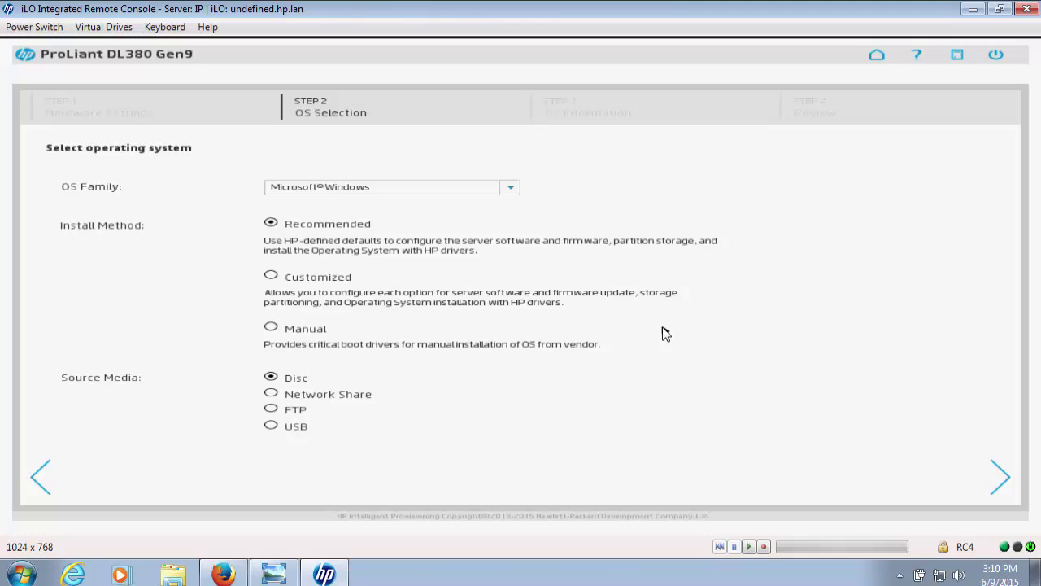
pyautogui.click(509, 188)
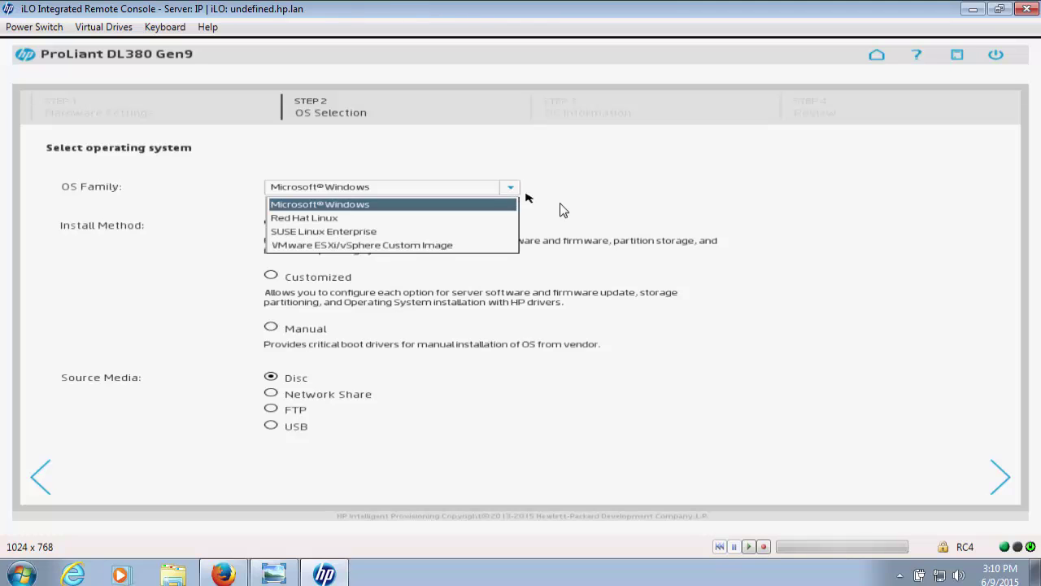
pyautogui.click(539, 215)
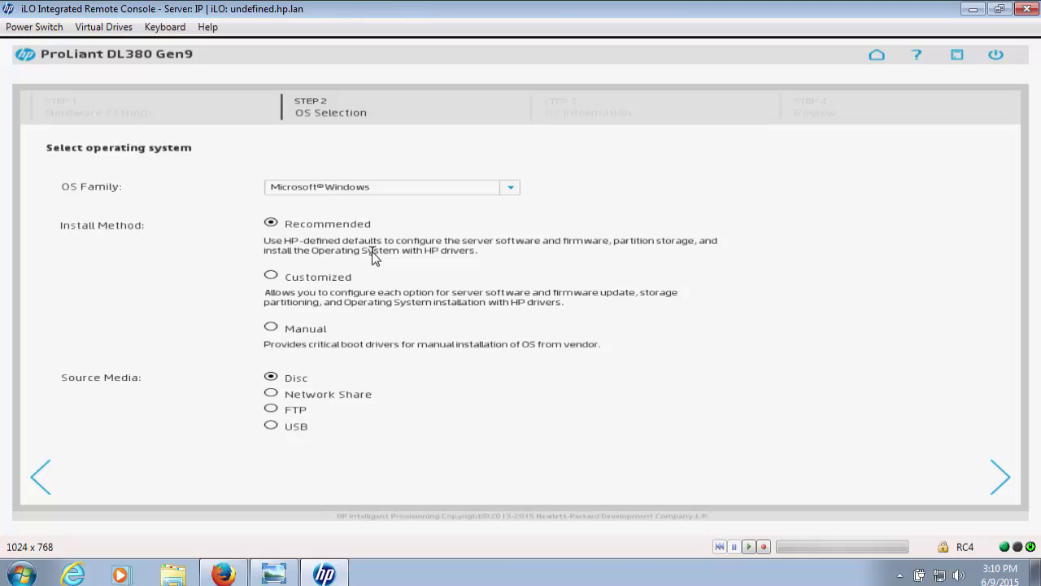
pyautogui.click(271, 278)
pyautogui.click(1002, 476)
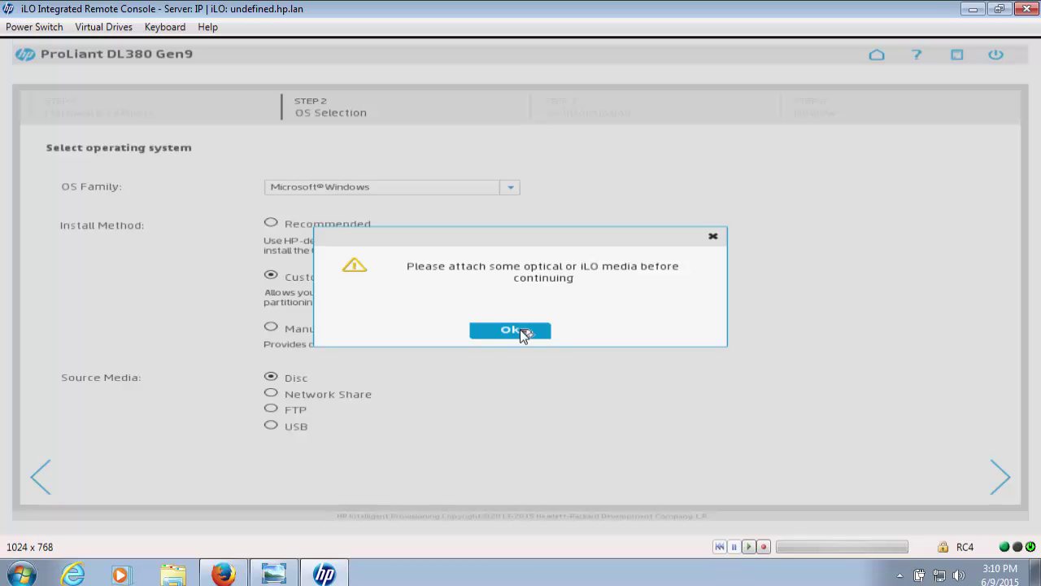
# Step: Mount the en_windows_server_2012_r2_with_update ISO as a virtual CD-ROM/DVD image
pyautogui.click(520, 329)
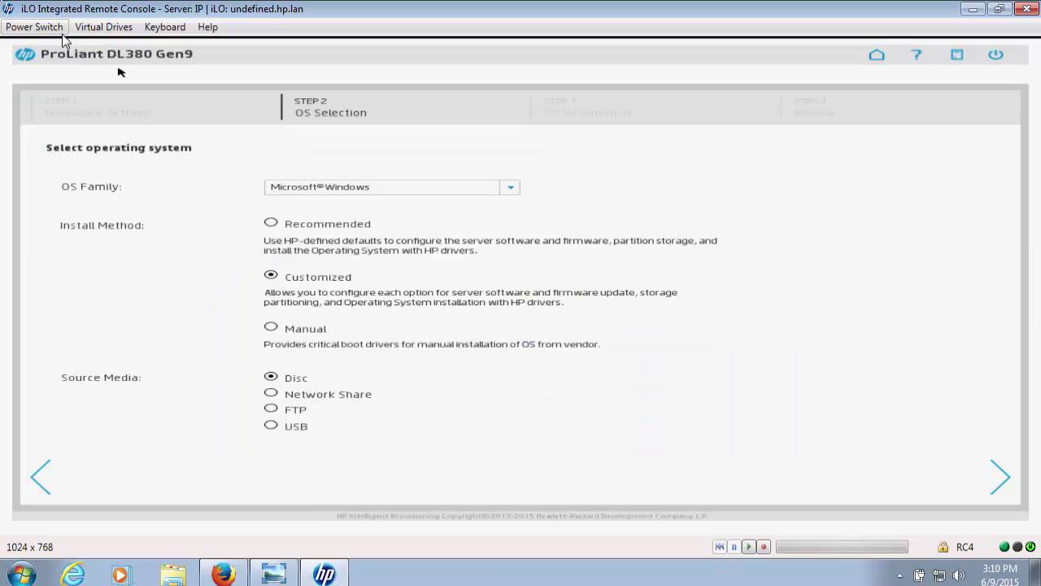
pyautogui.click(103, 27)
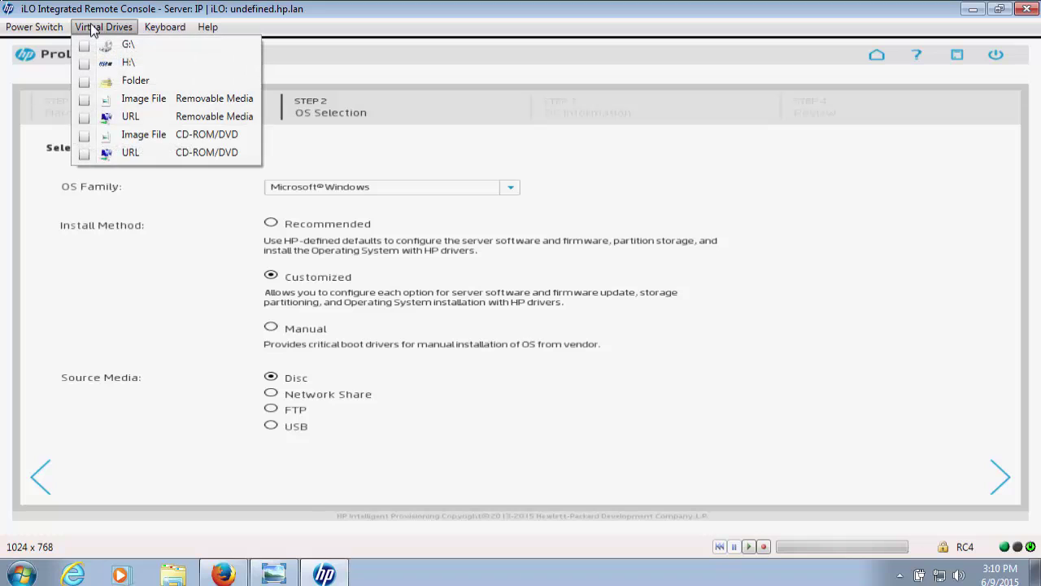
pyautogui.click(126, 140)
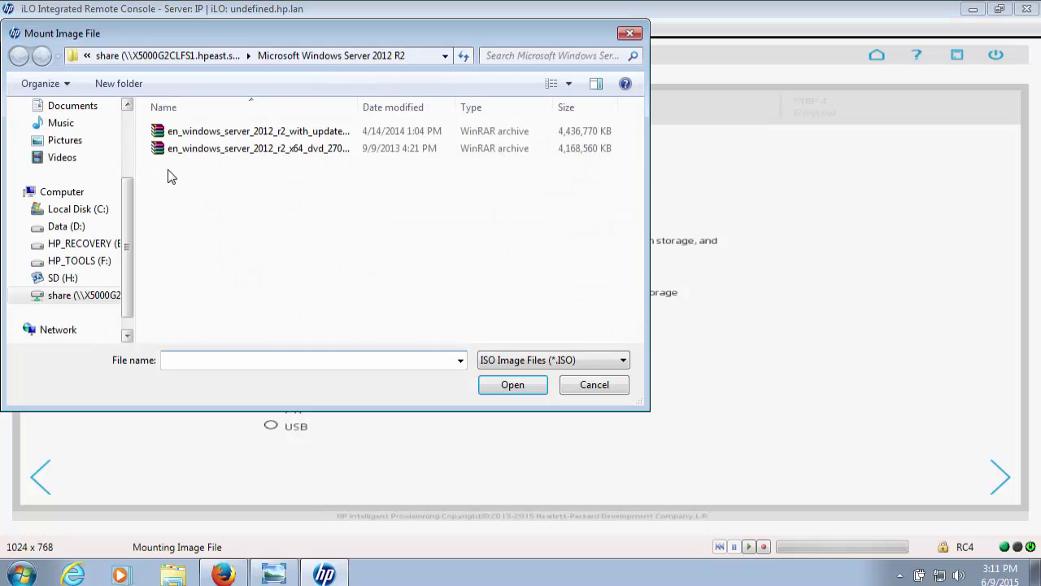
pyautogui.click(264, 134)
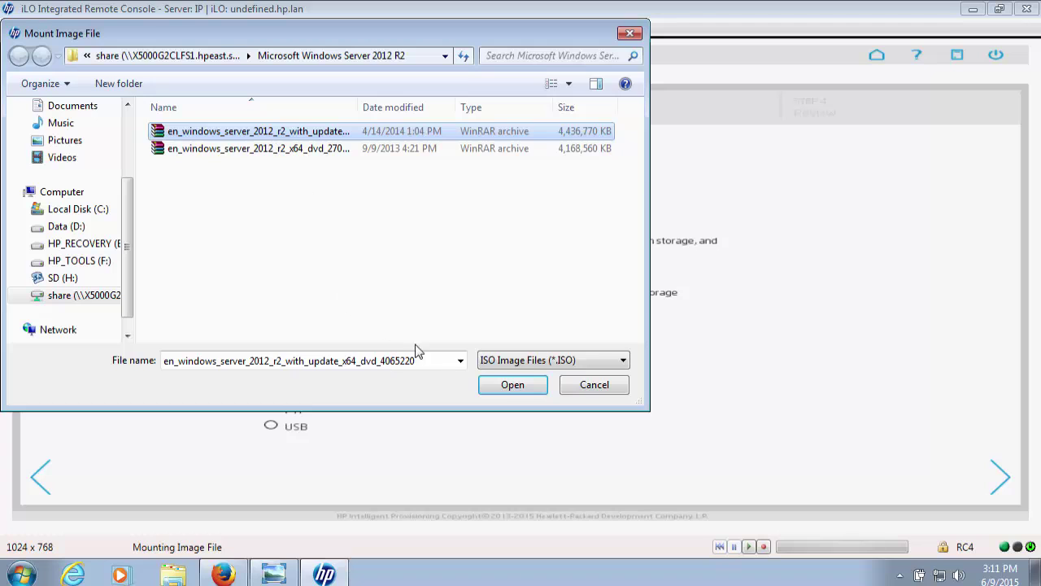
pyautogui.click(513, 386)
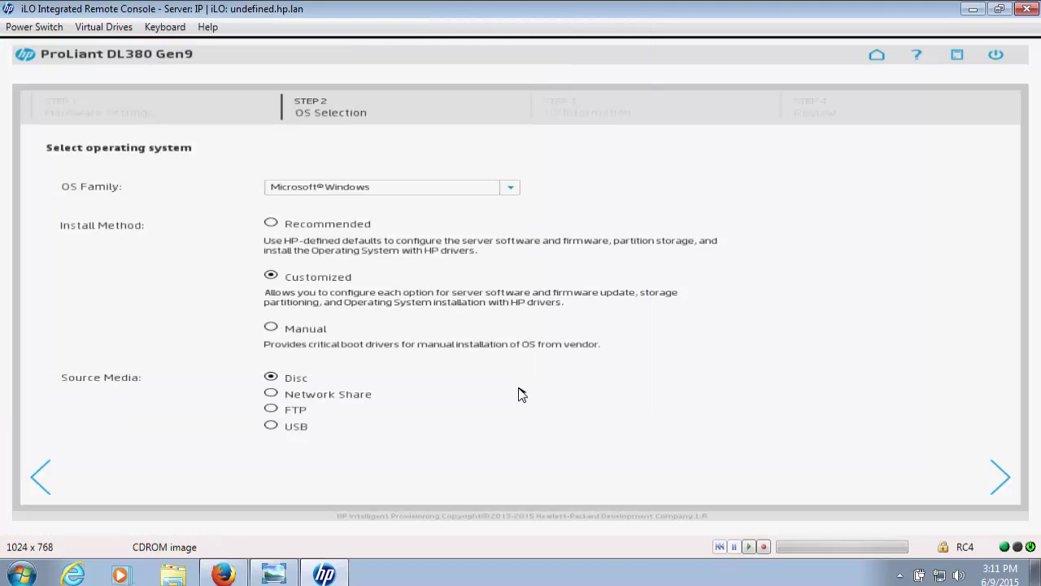
# Step: Choose the SERVERDATACENTER edition and set the computer name to 'IP'
pyautogui.click(998, 481)
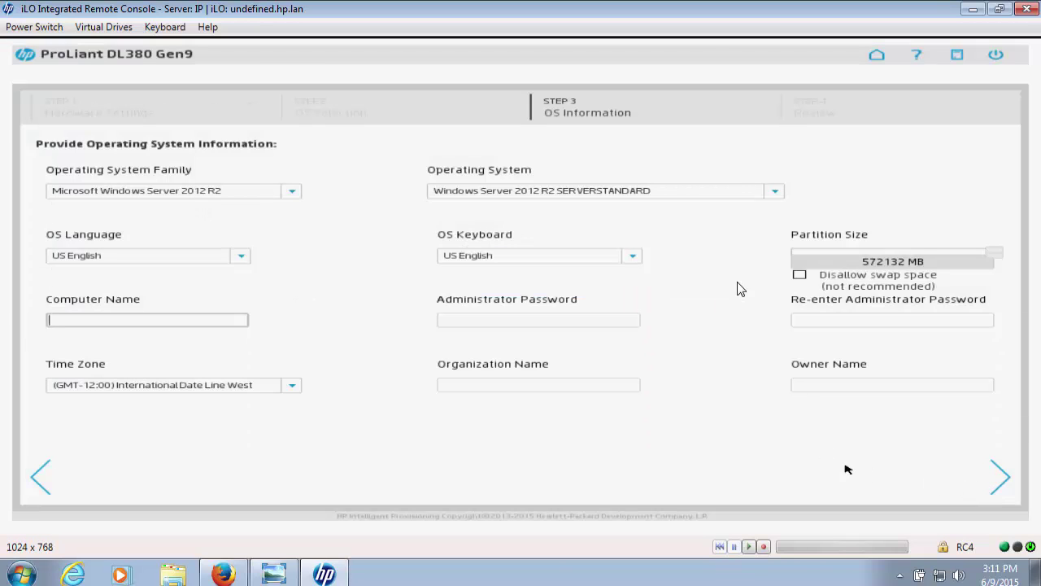
pyautogui.click(776, 193)
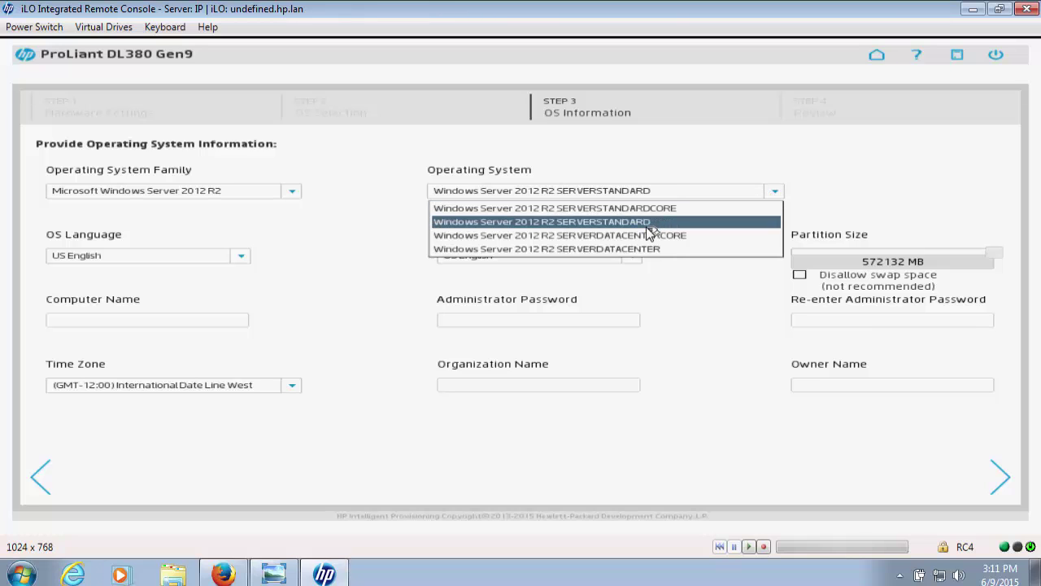
pyautogui.click(611, 248)
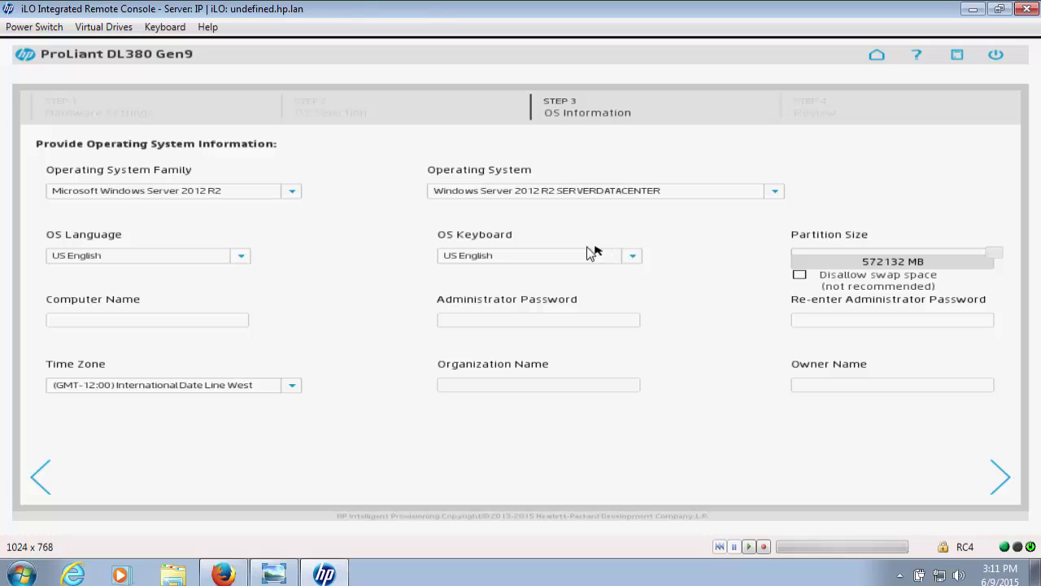
pyautogui.click(216, 323)
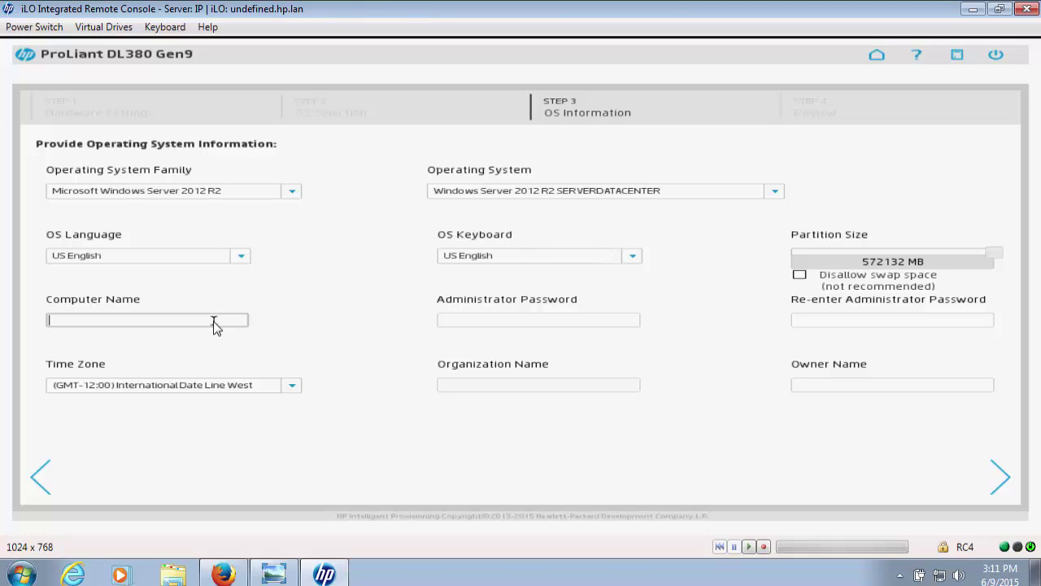
pyautogui.write('IP')
# Step: Enter the administrator password twice, organization 'Ingram Micro' and owner 'Solution Center'
pyautogui.click(467, 321)
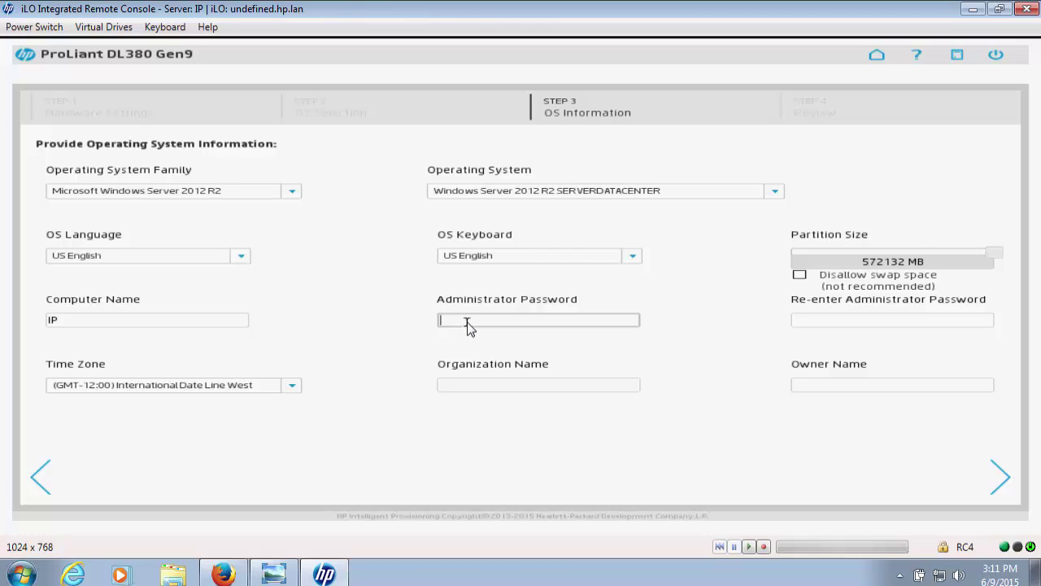
pyautogui.write('Passw0rd')
pyautogui.click(812, 321)
pyautogui.write('P')
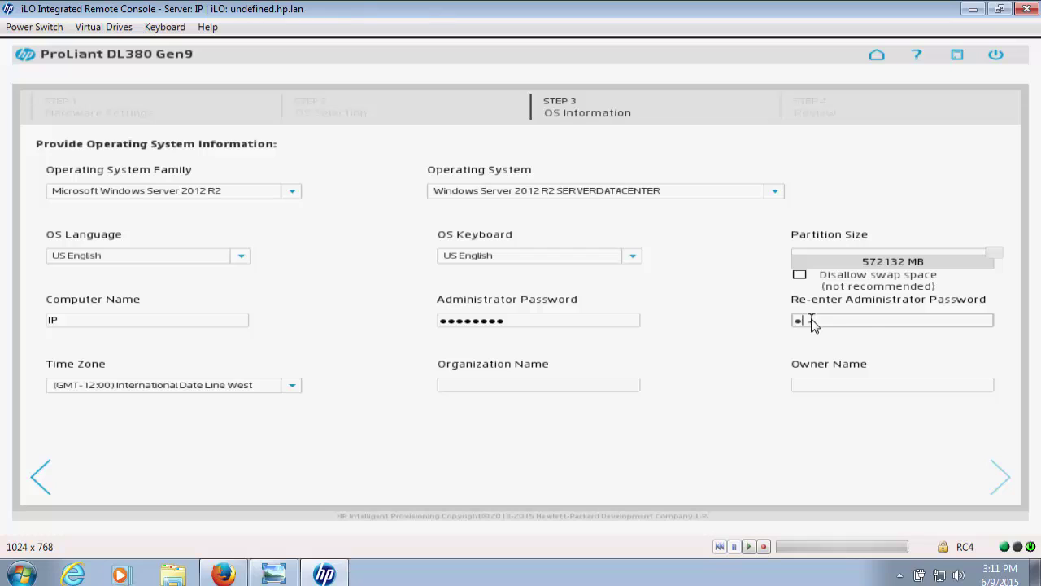
pyautogui.write('assw0rd')
pyautogui.click(464, 385)
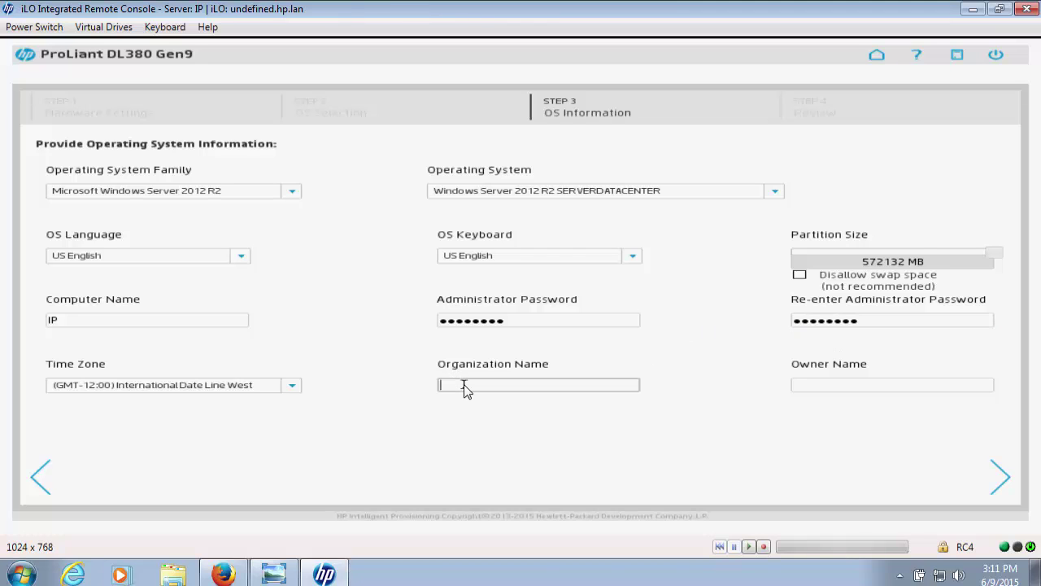
pyautogui.write('Ingram Micro')
pyautogui.click(807, 383)
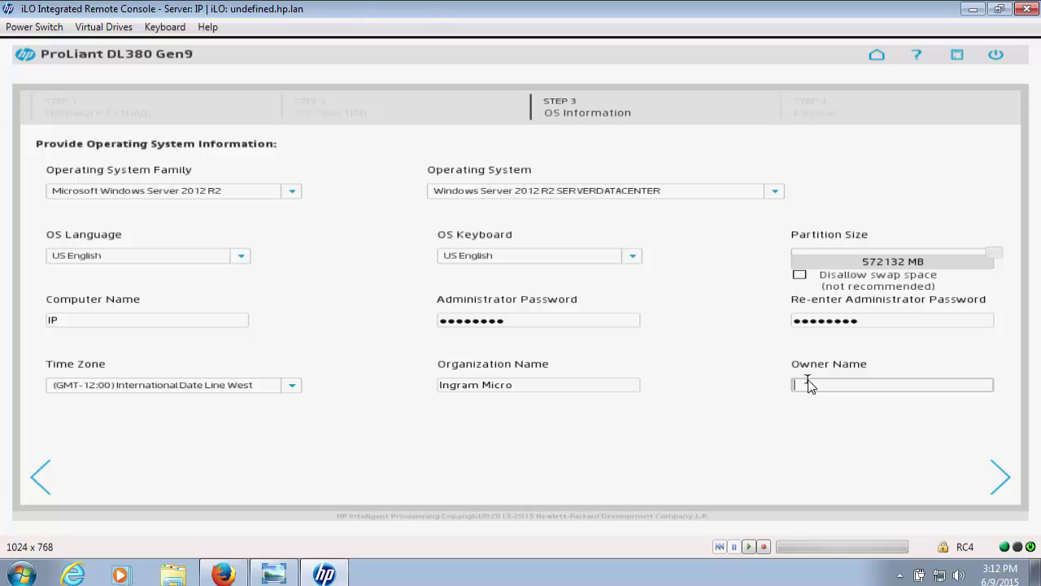
pyautogui.write('Solution Center')
# Step: Review the OS settings summary and start the Windows Server installation
pyautogui.click(1003, 479)
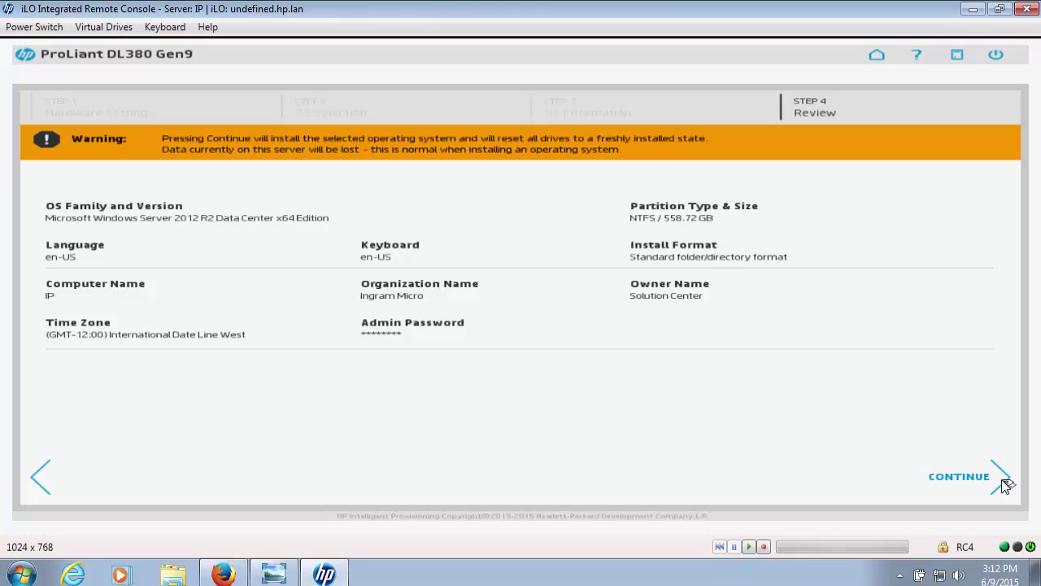
pyautogui.click(1003, 480)
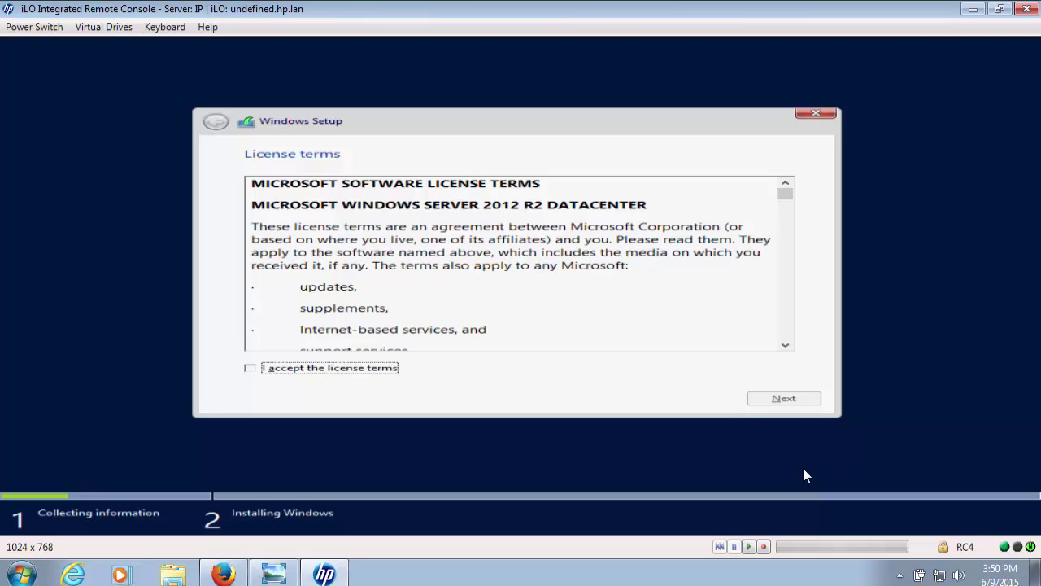
# Step: Accept the Windows Server 2012 R2 license terms and continue installing
pyautogui.click(250, 368)
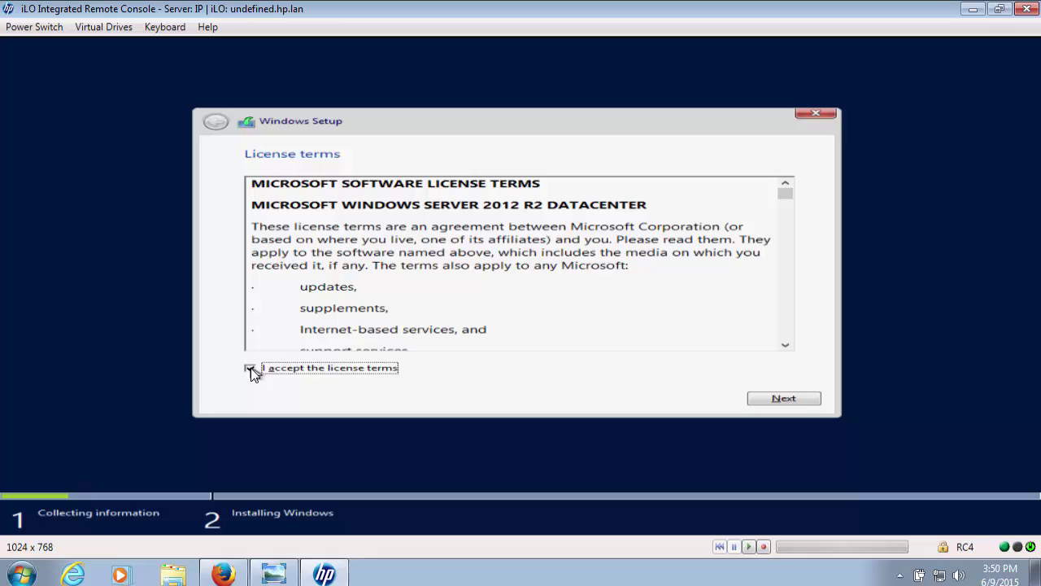
pyautogui.click(776, 400)
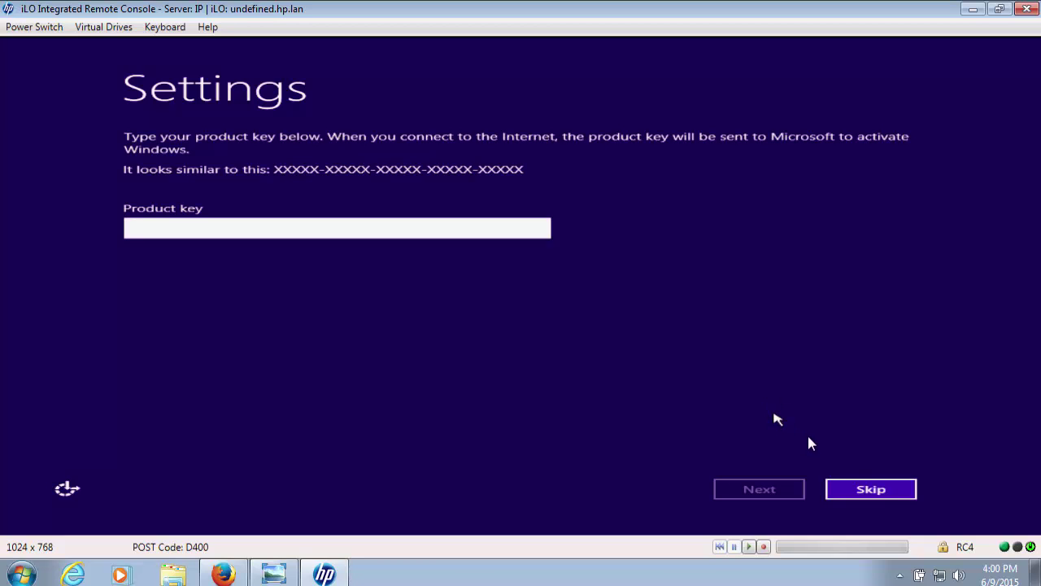
# Step: Skip the product key entry
pyautogui.click(864, 487)
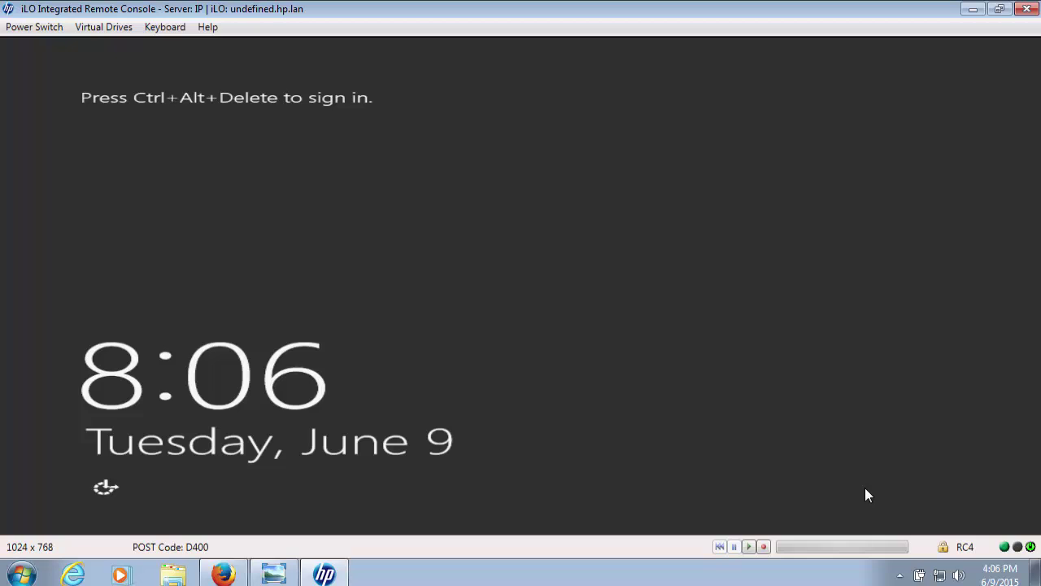
# Step: Send CTRL-ALT-DEL from the Keyboard menu and sign in with the Administrator password
pyautogui.click(166, 27)
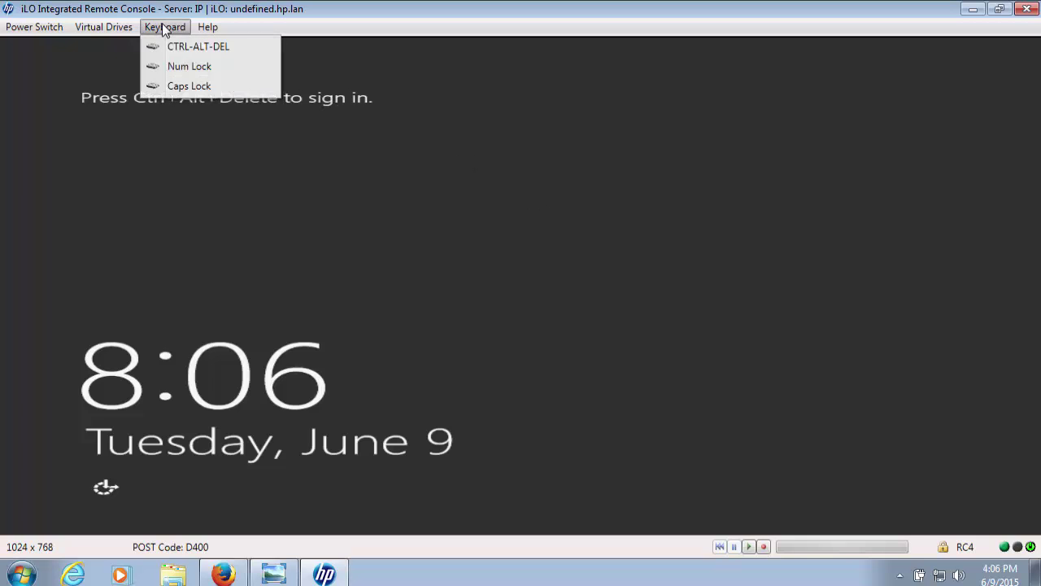
pyautogui.click(174, 45)
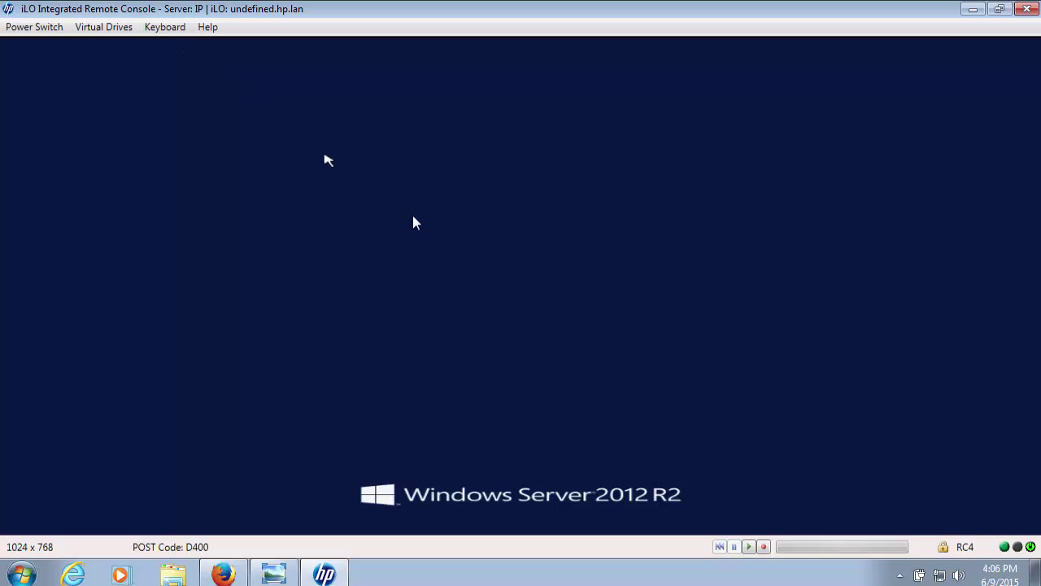
pyautogui.write('********')
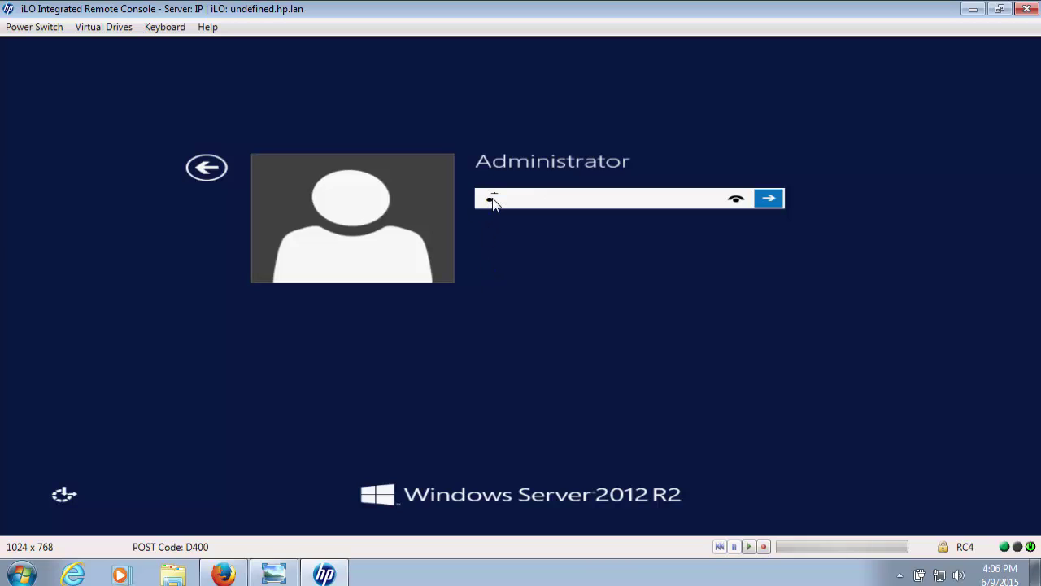
pyautogui.press('Return')
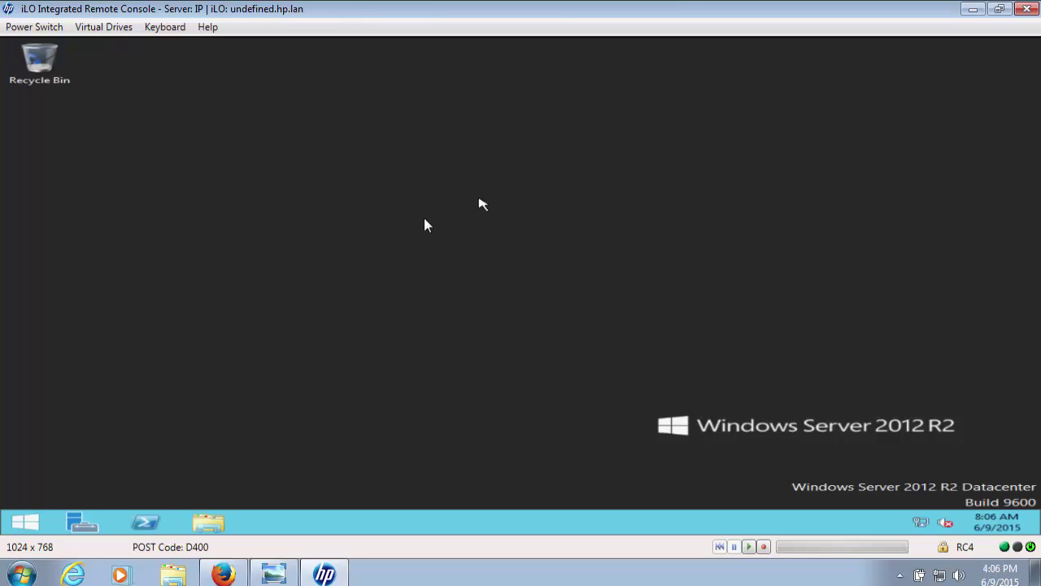
# Step: Open Device Manager full-screen and expand Storage controllers, Network adapters and Display adapters
pyautogui.rightClick(31, 524)
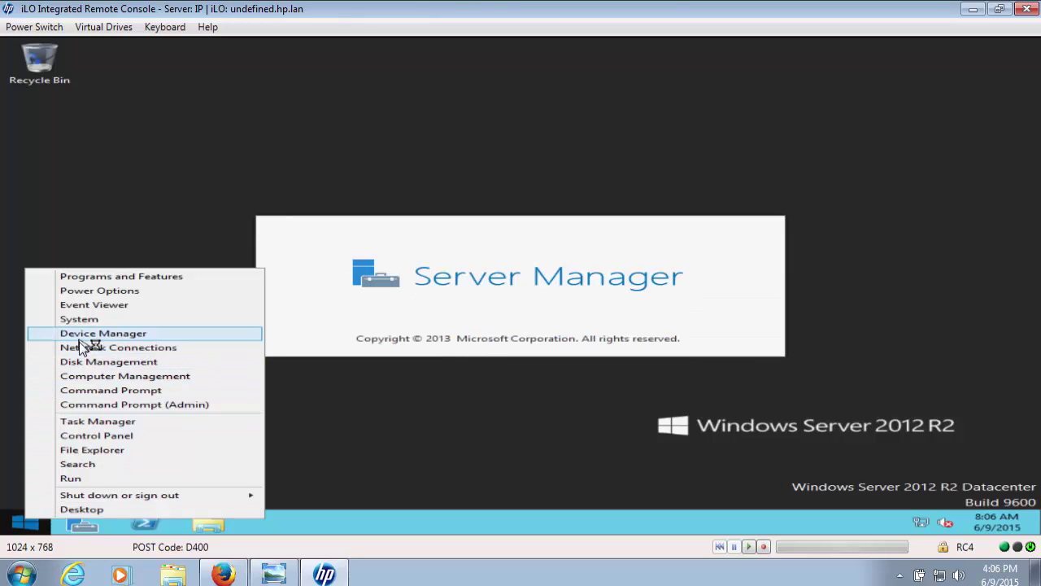
pyautogui.click(87, 333)
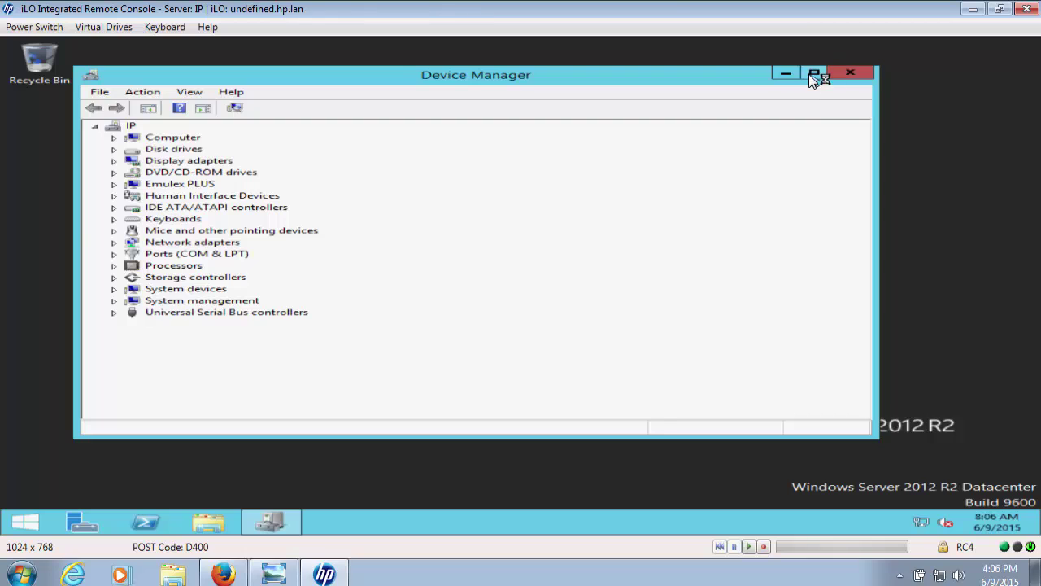
pyautogui.click(814, 75)
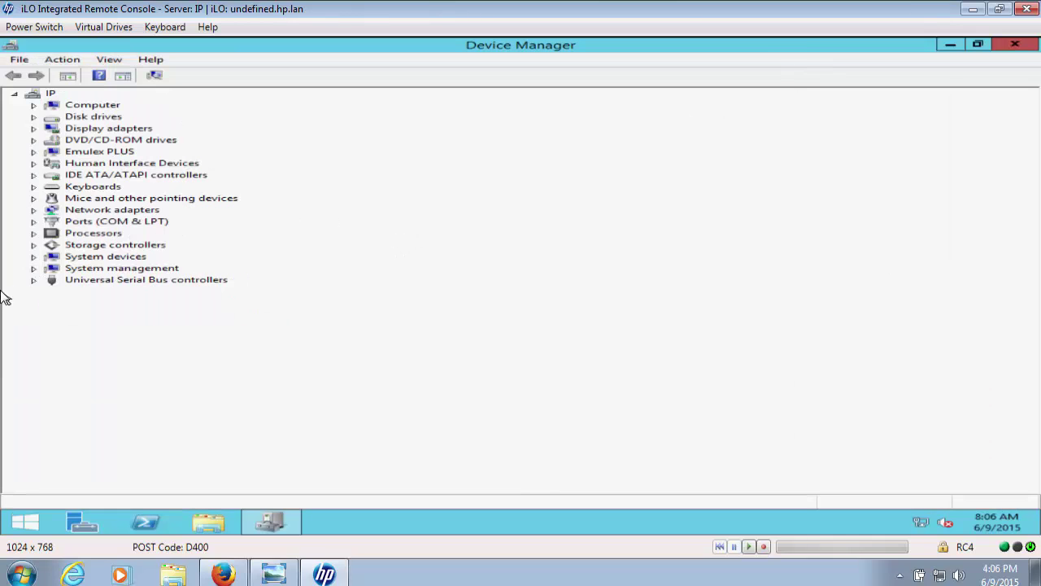
pyautogui.click(33, 249)
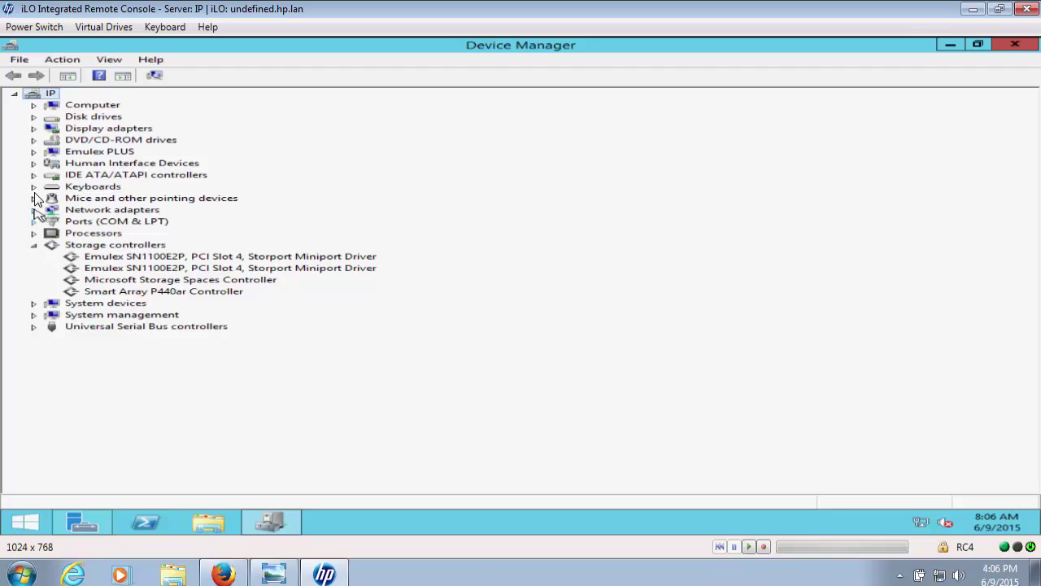
pyautogui.click(33, 210)
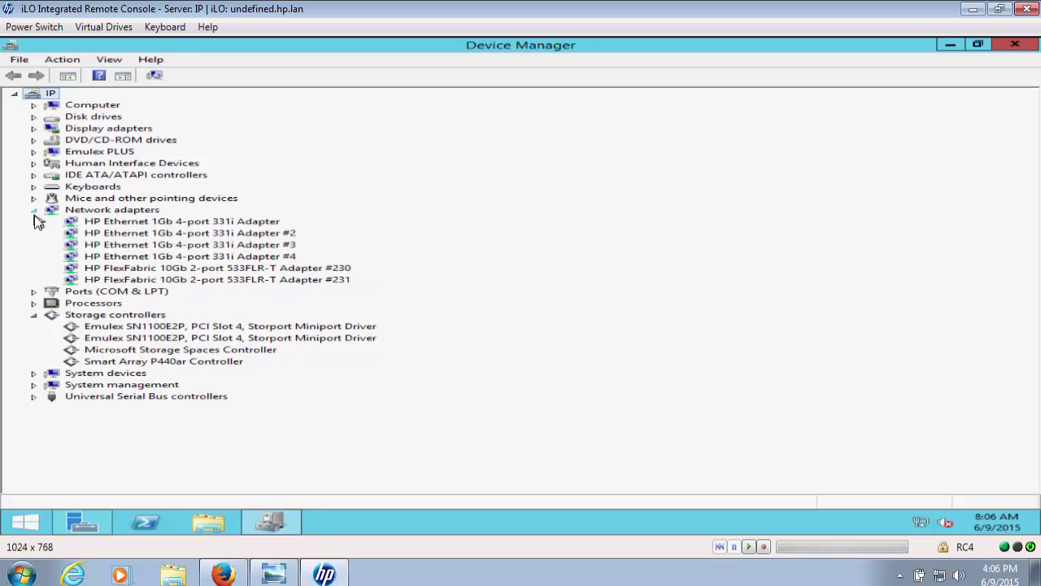
pyautogui.click(34, 129)
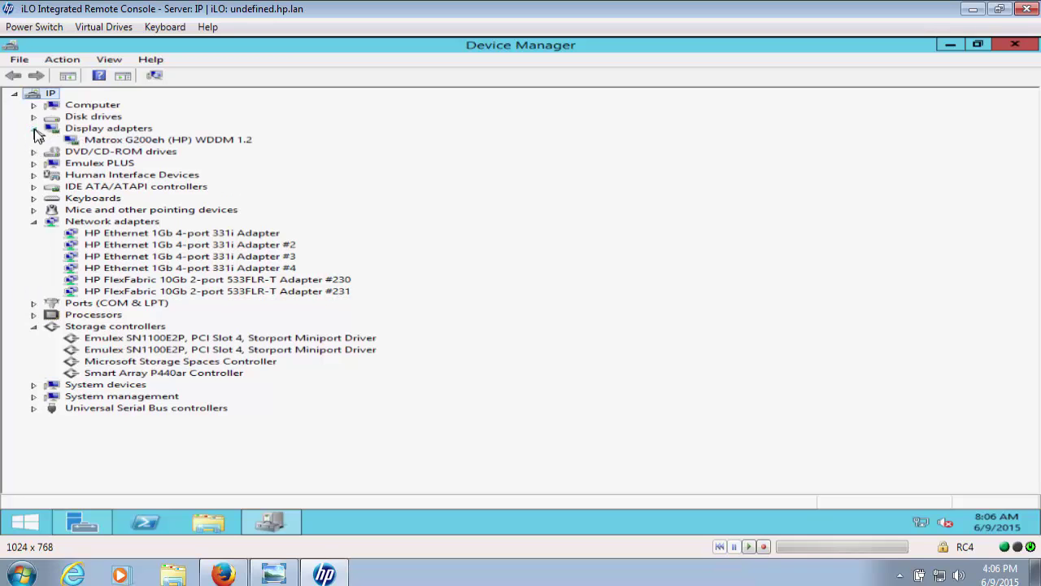